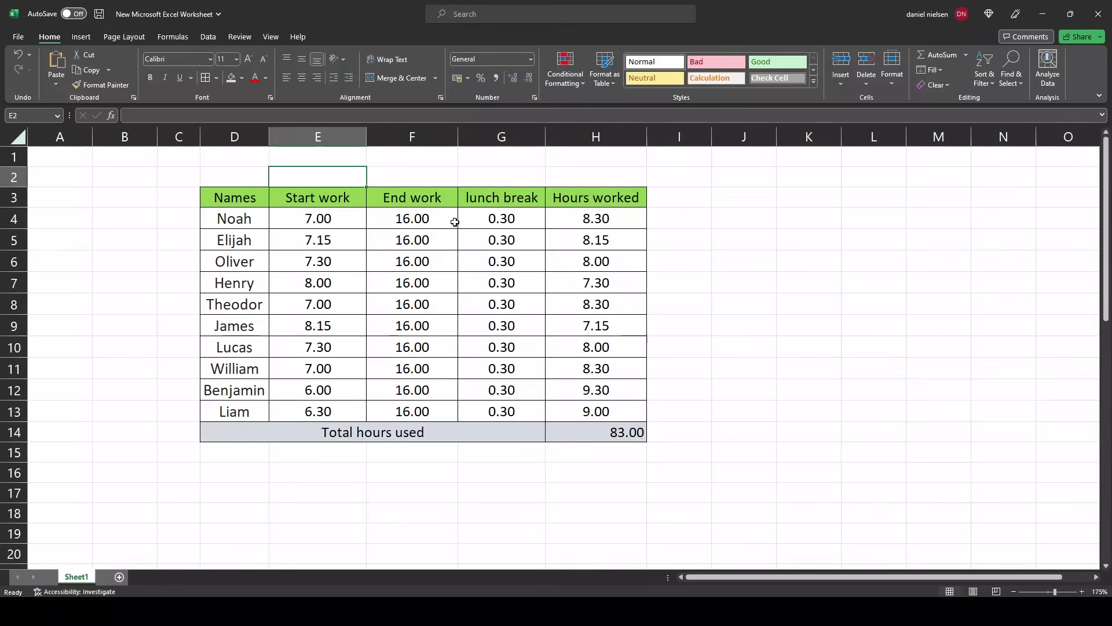
- Review the names, start/end times, lunch breaks, hours worked and the total's formula
left_click_drag(248, 216, 241, 414)
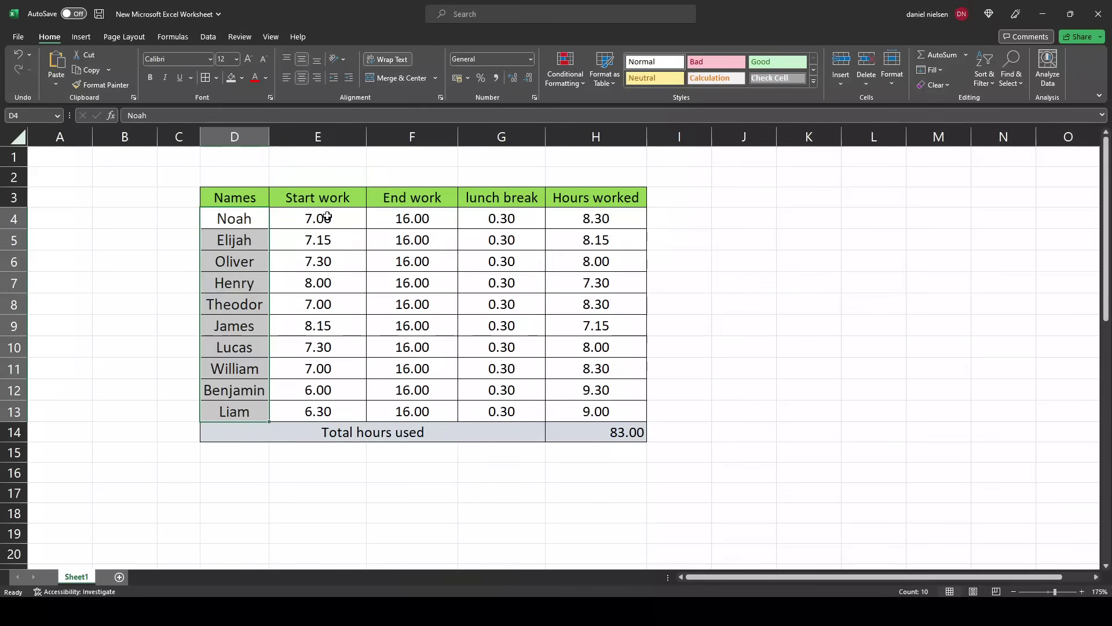
left_click_drag(328, 217, 322, 411)
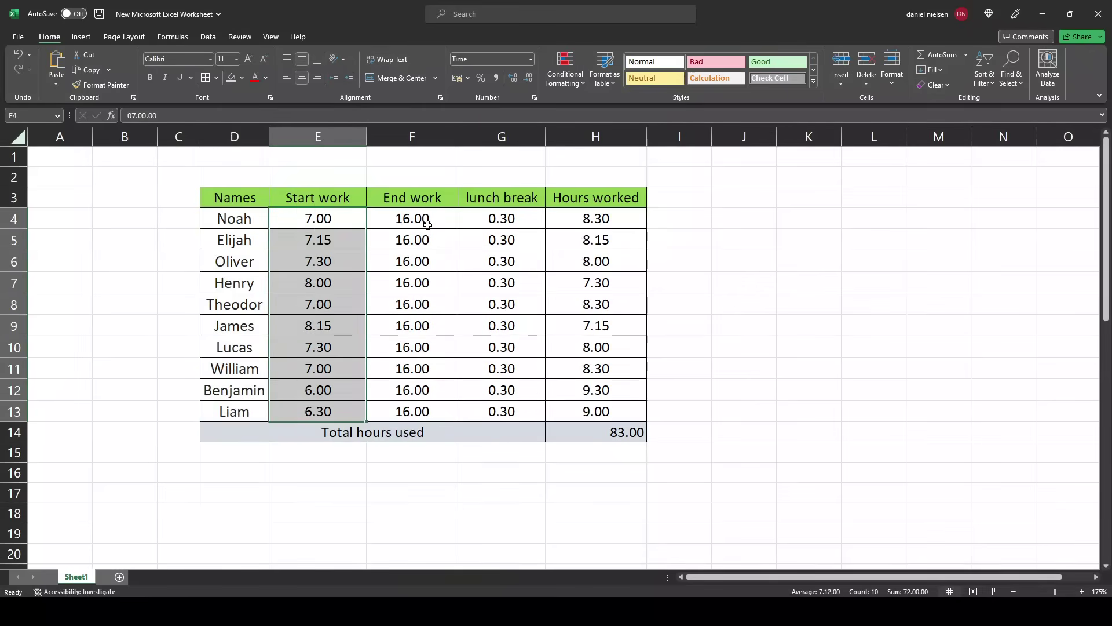
left_click_drag(422, 218, 407, 404)
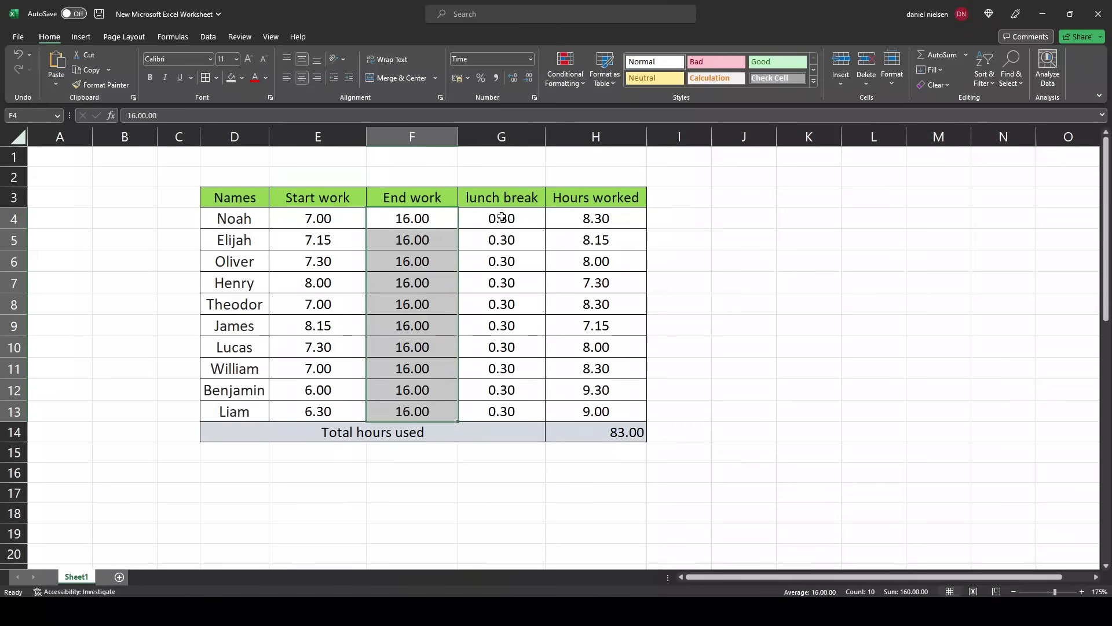
left_click_drag(500, 216, 525, 416)
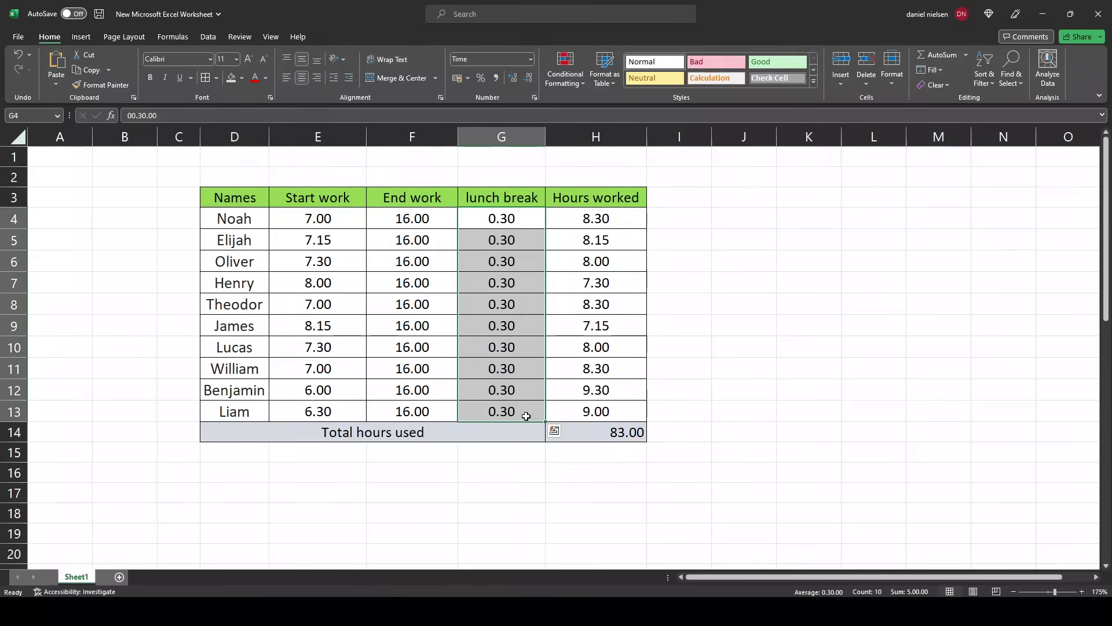
left_click_drag(615, 220, 593, 410)
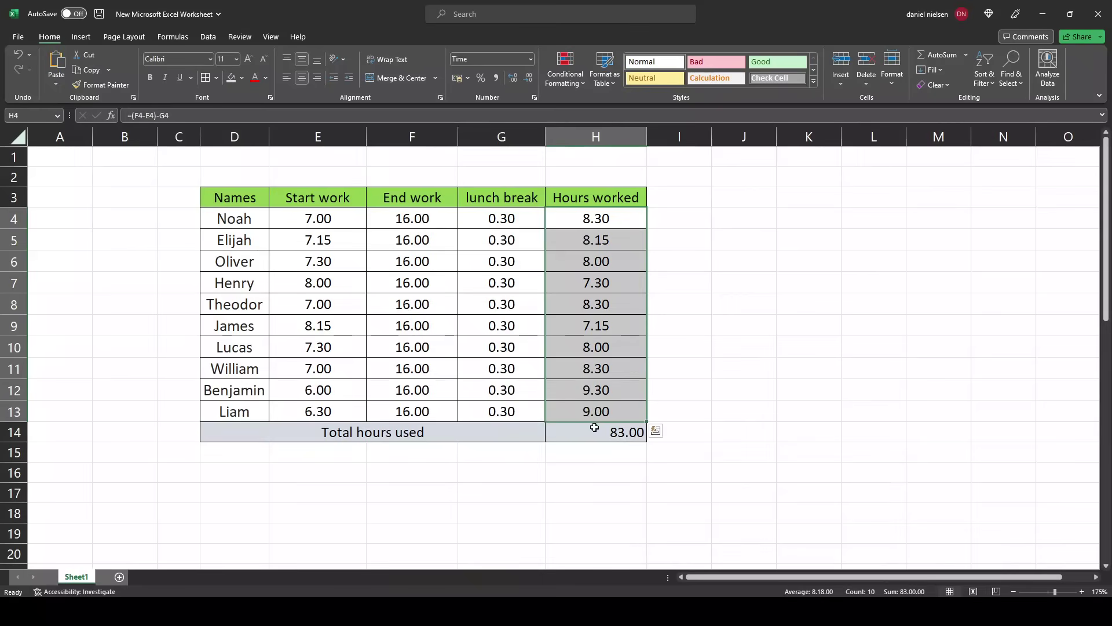
left_click(614, 430)
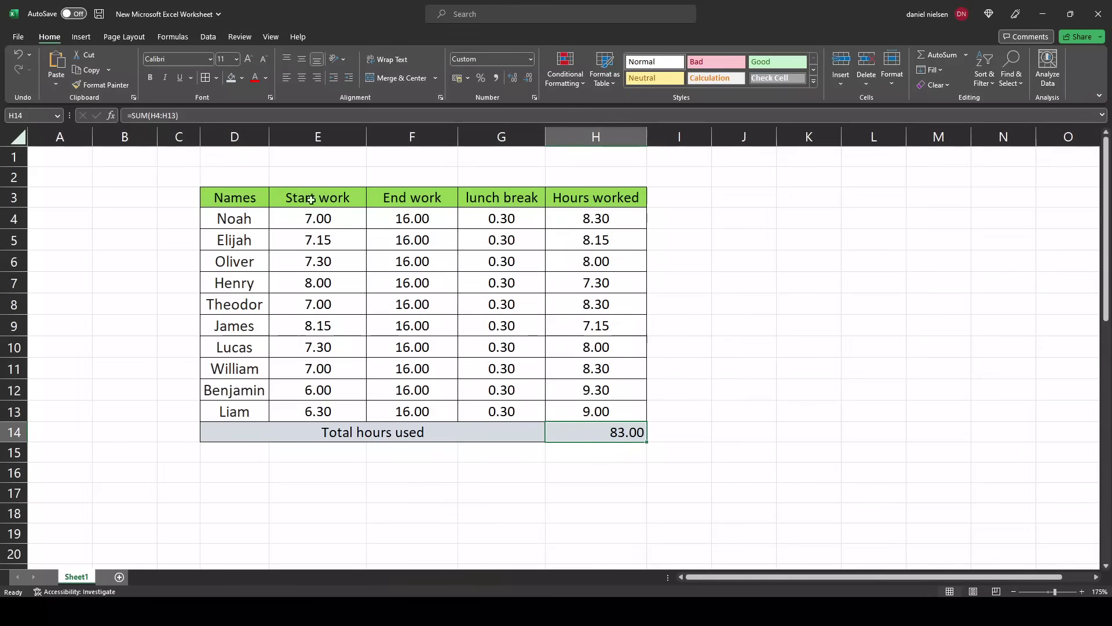
left_click(323, 217)
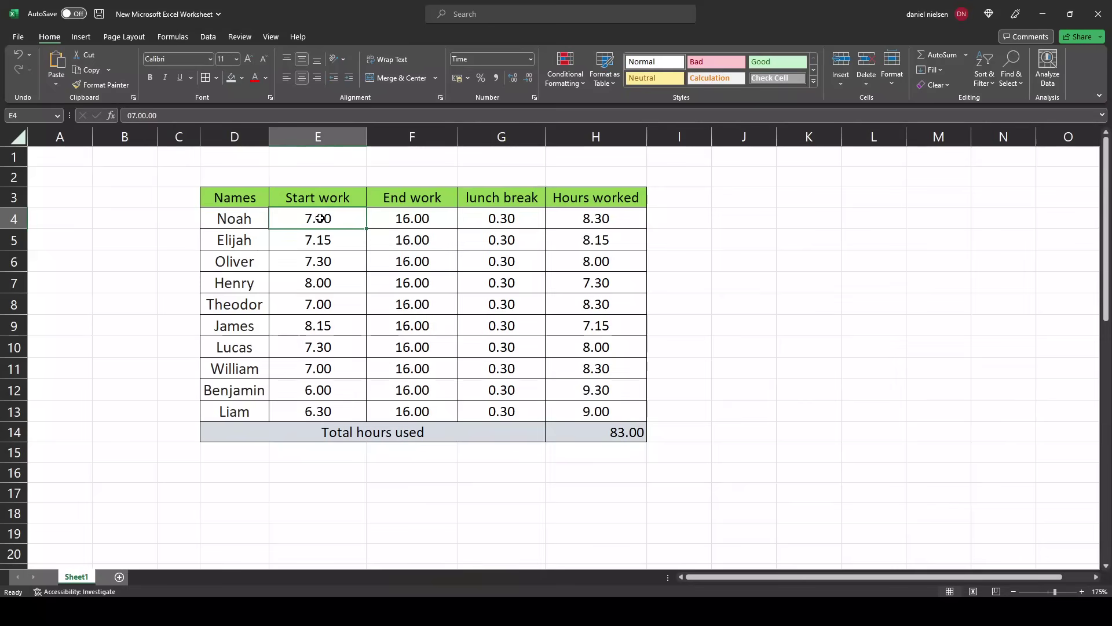
- Format the start and end times in E4:F13 with the 1:30 PM time style
left_click_drag(320, 218, 415, 410)
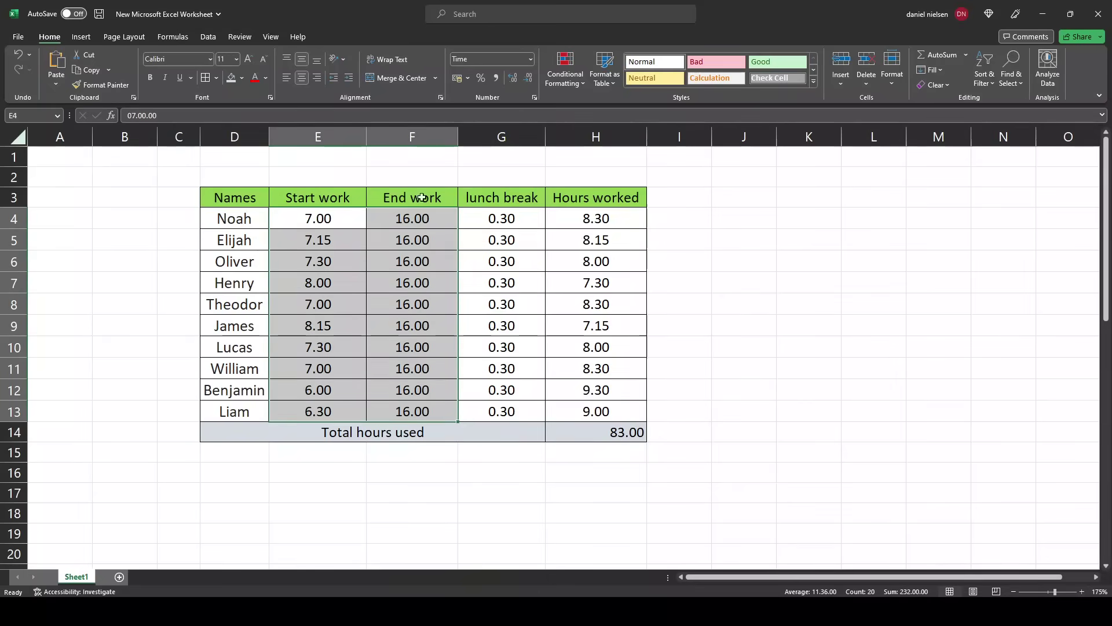
left_click(531, 59)
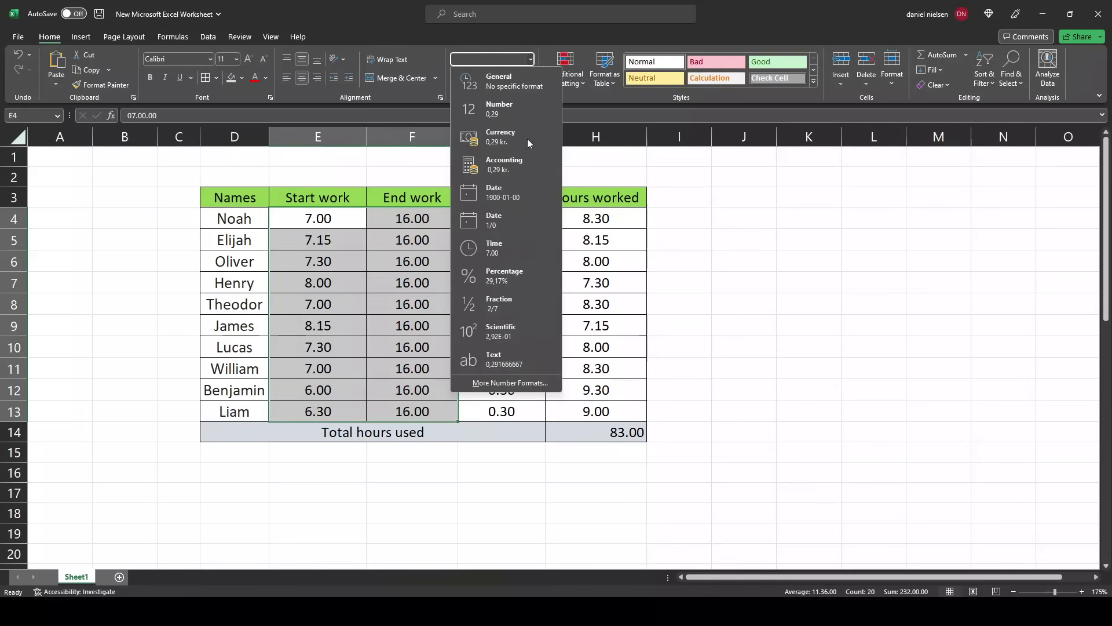
left_click(526, 387)
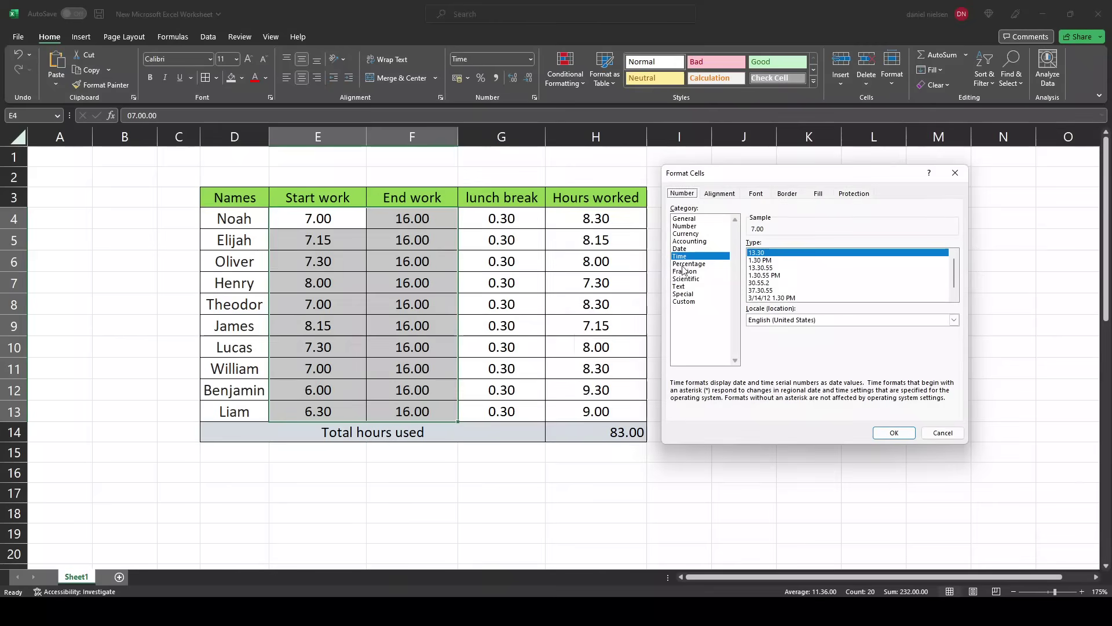
left_click(680, 258)
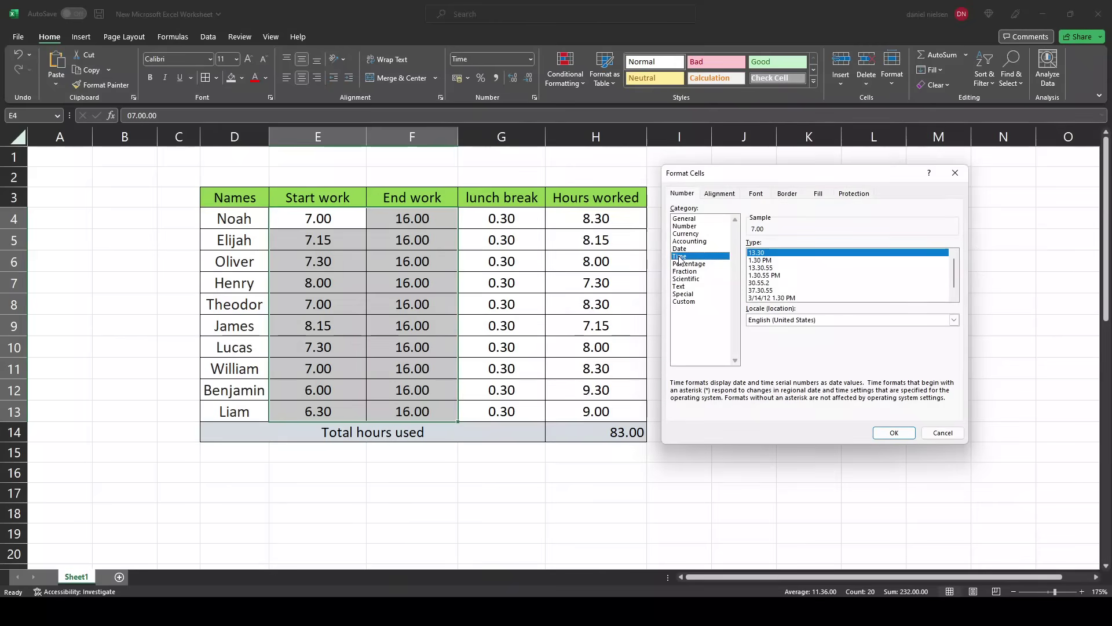
left_click(765, 253)
left_click(770, 261)
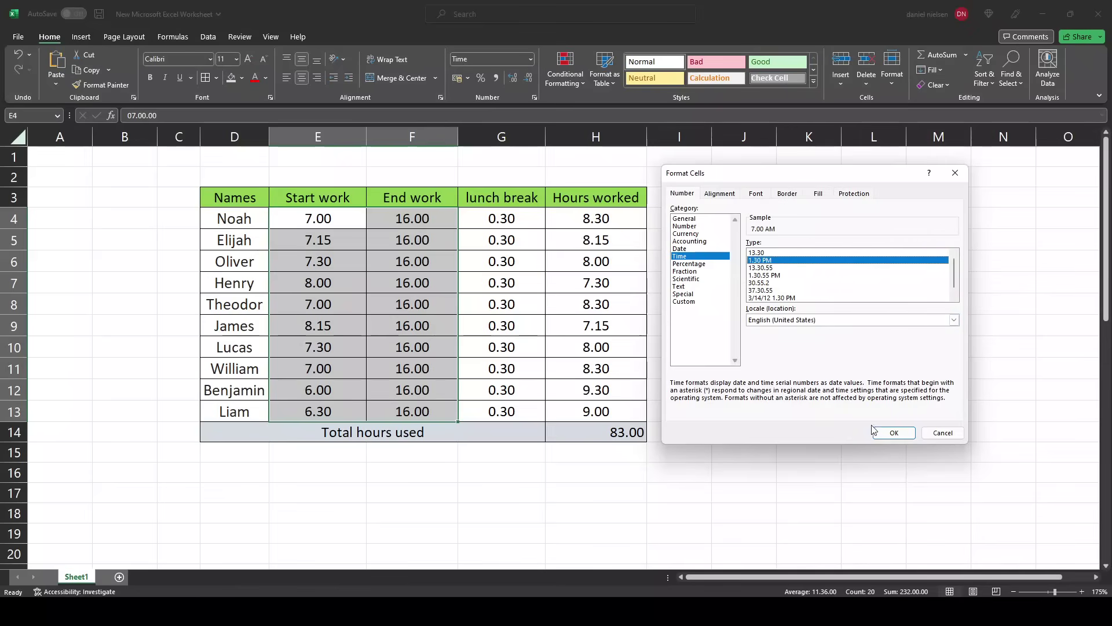
left_click(904, 435)
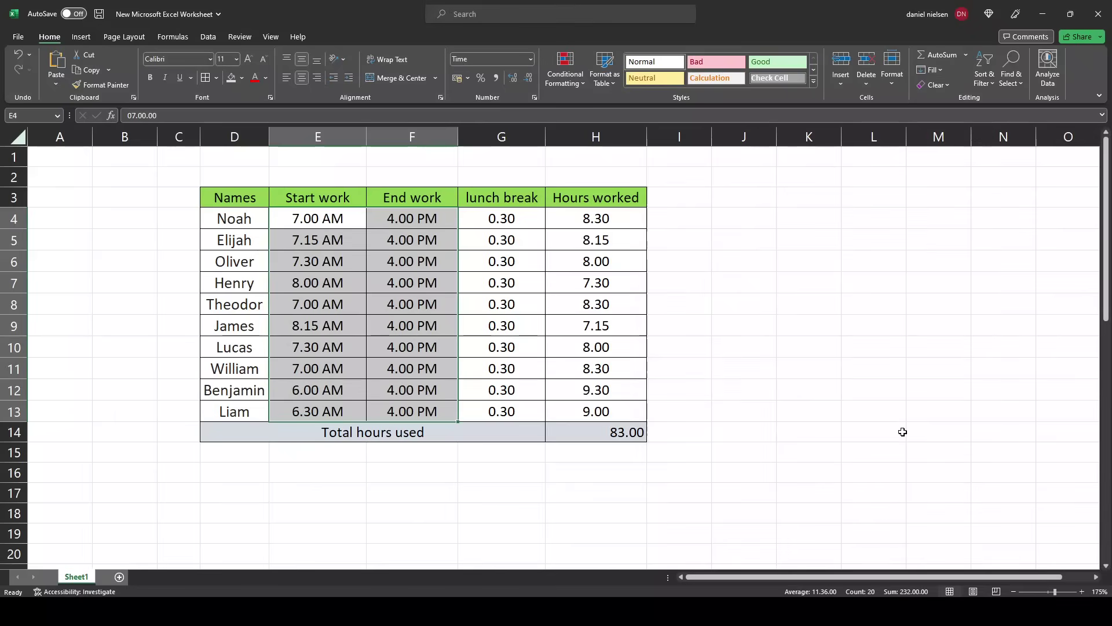
left_click(341, 219)
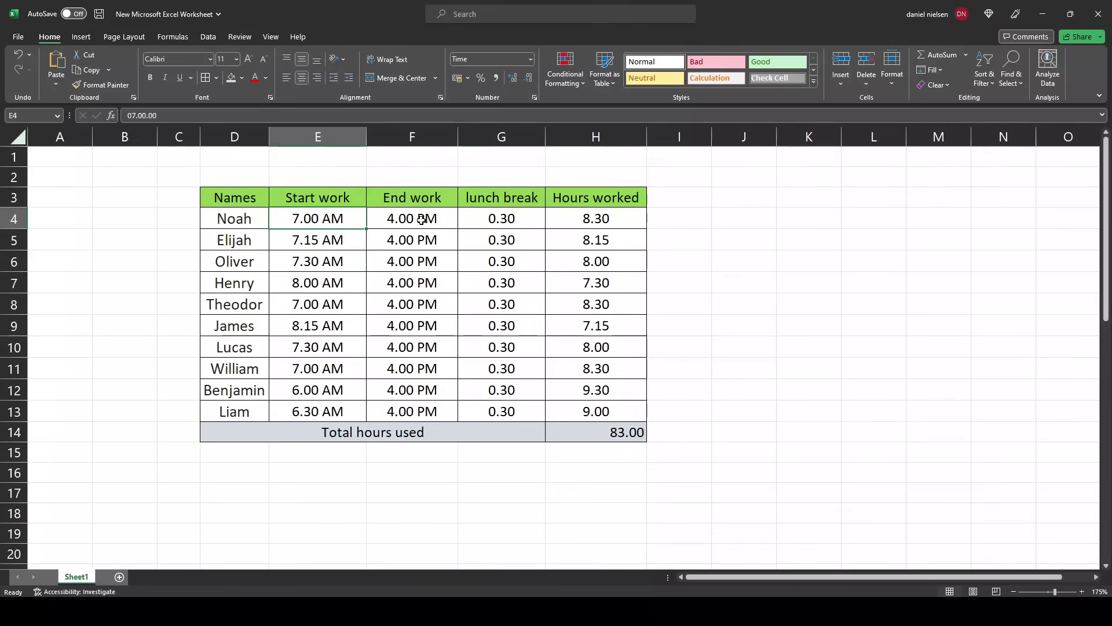
left_click(504, 219)
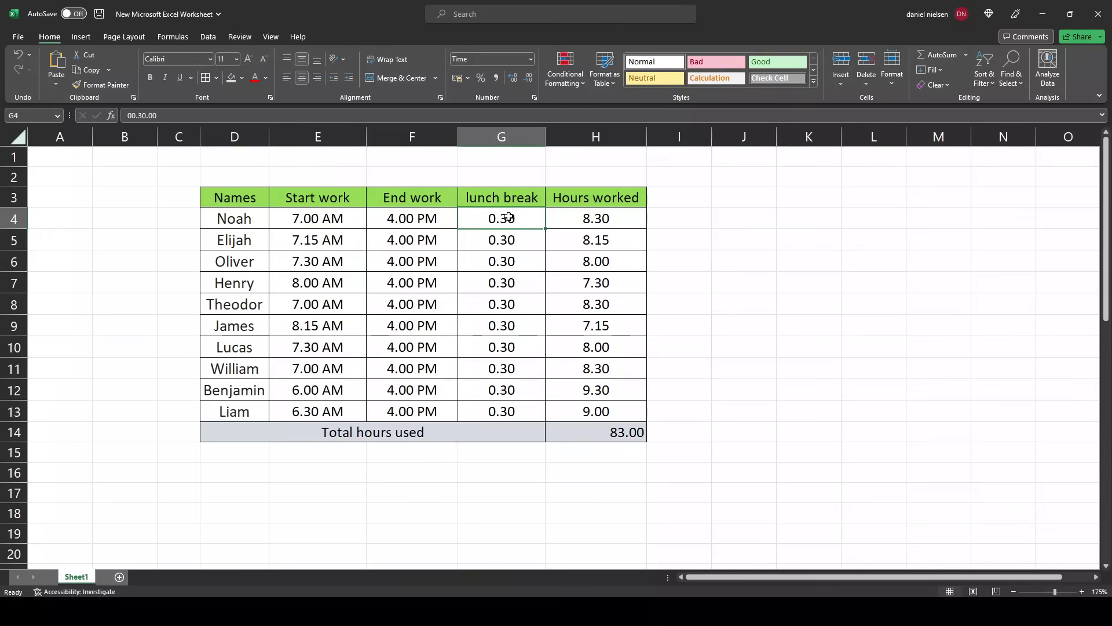
left_click_drag(508, 218, 502, 417)
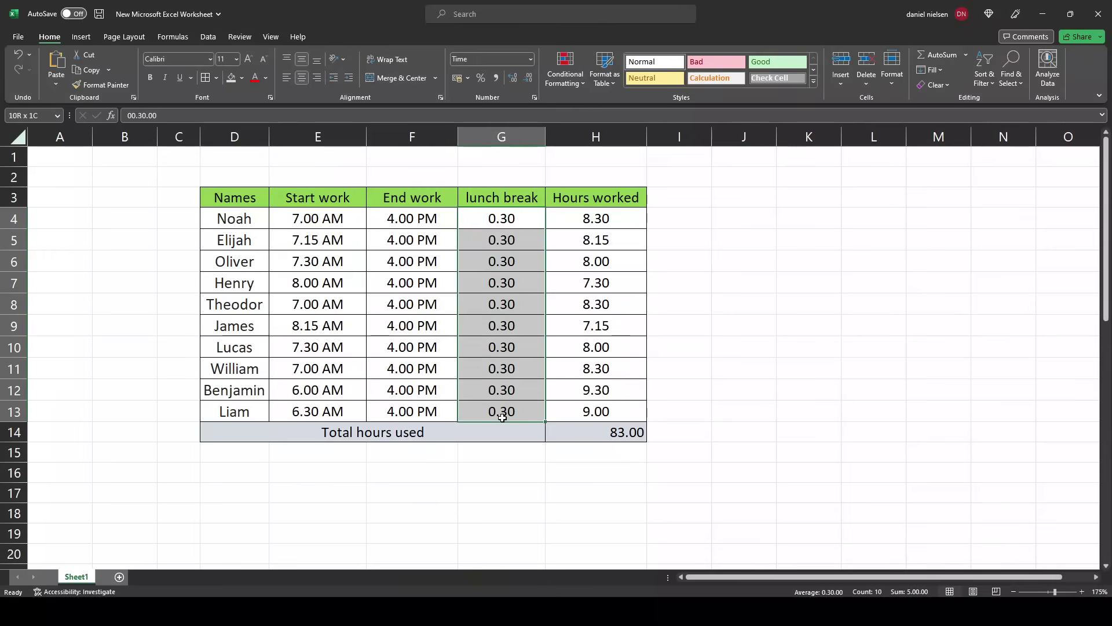
left_click(531, 59)
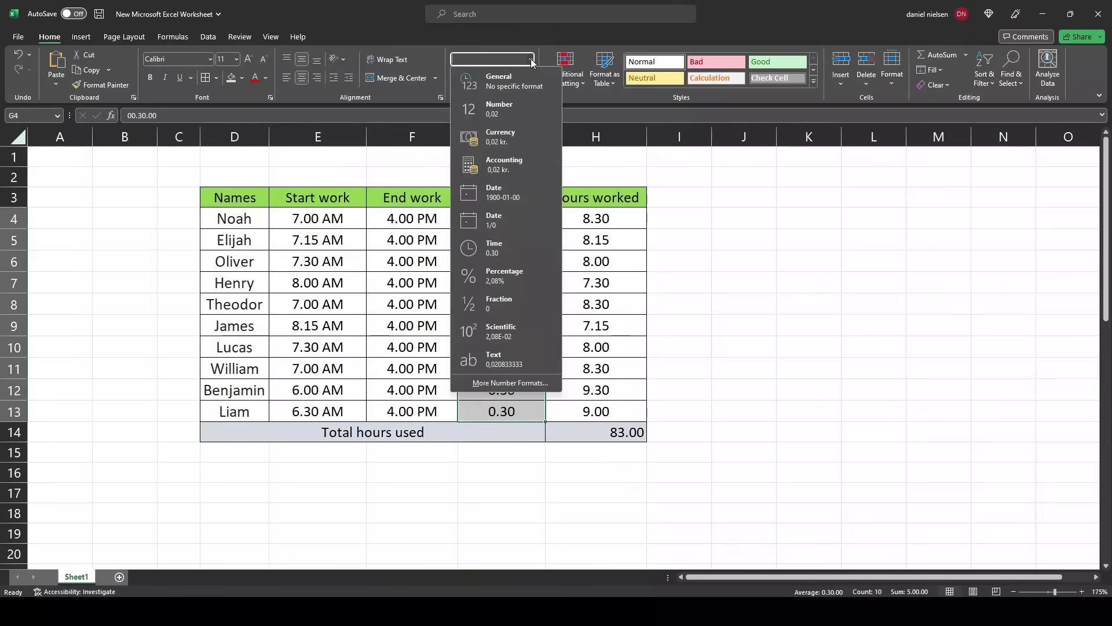
left_click(496, 383)
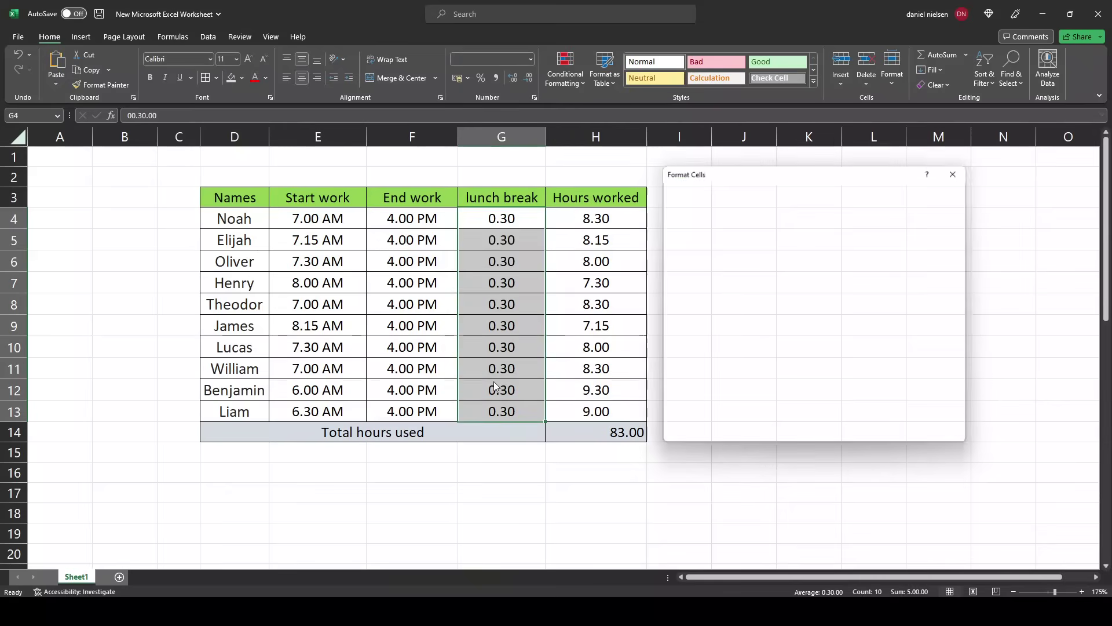
left_click(687, 258)
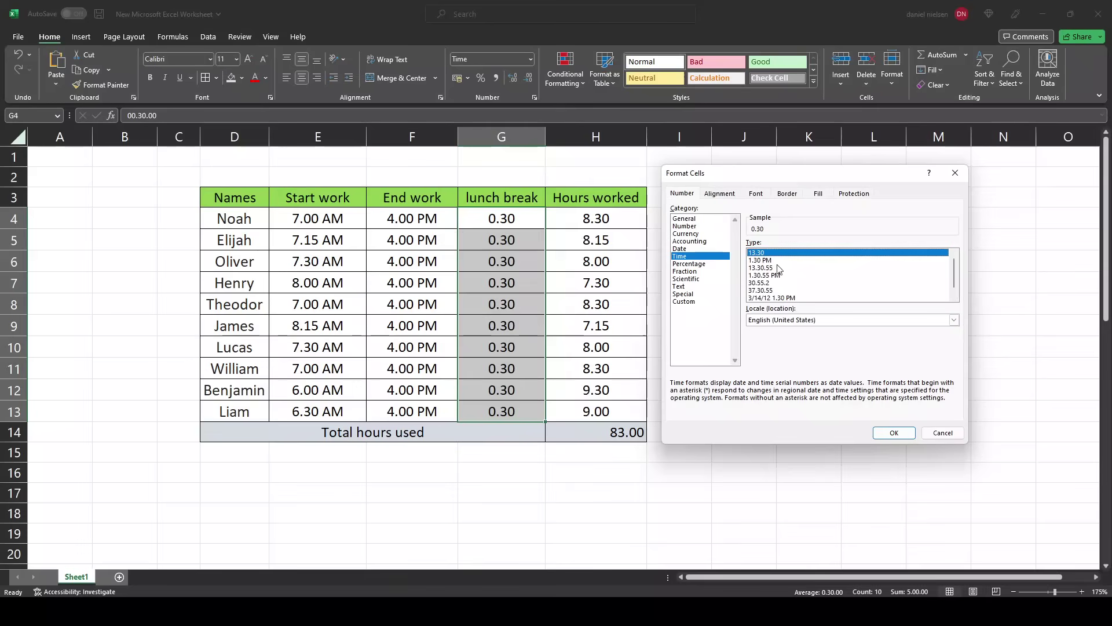
left_click(895, 435)
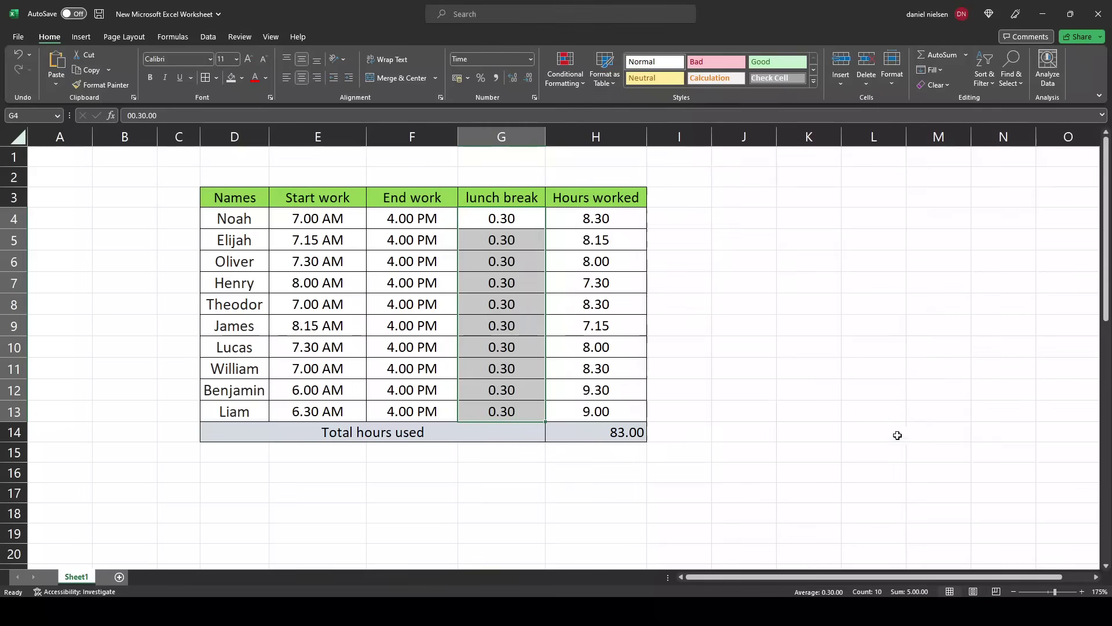
- Re-enter Noah's lunch break in G4 as 00:30 so it shows 0.30, and check his hours
double_click(501, 222)
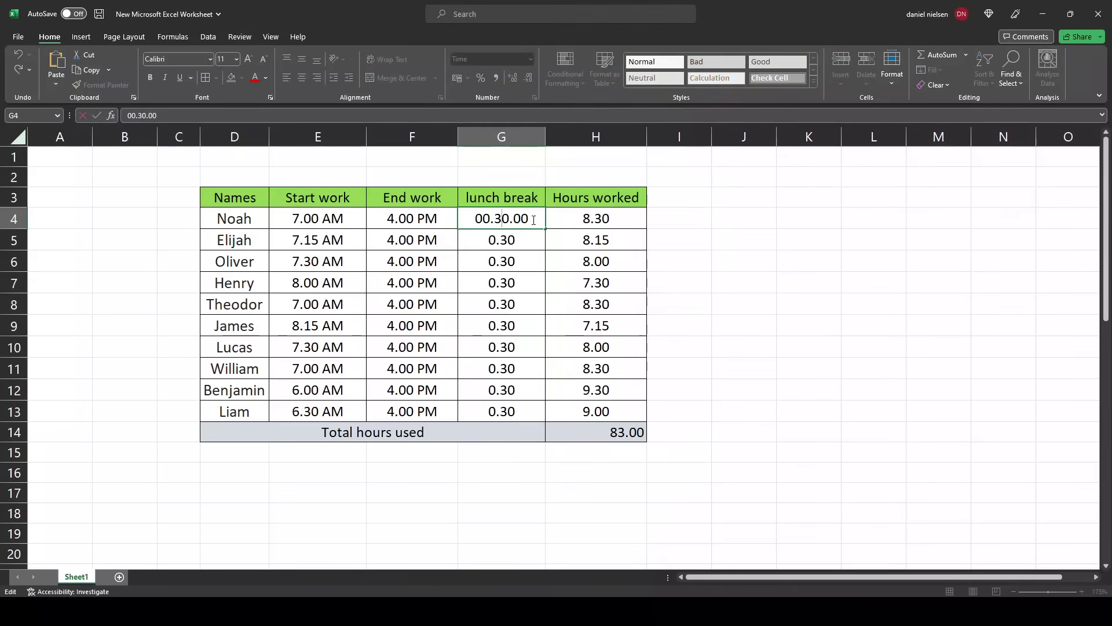
left_click_drag(534, 220, 475, 218)
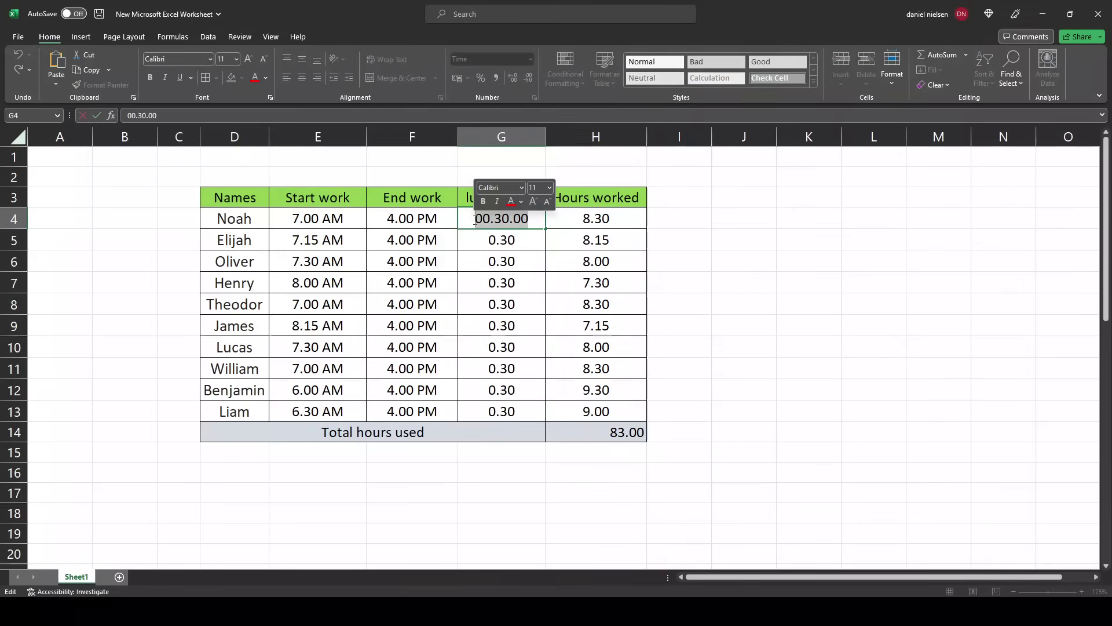
type("30")
key("Return")
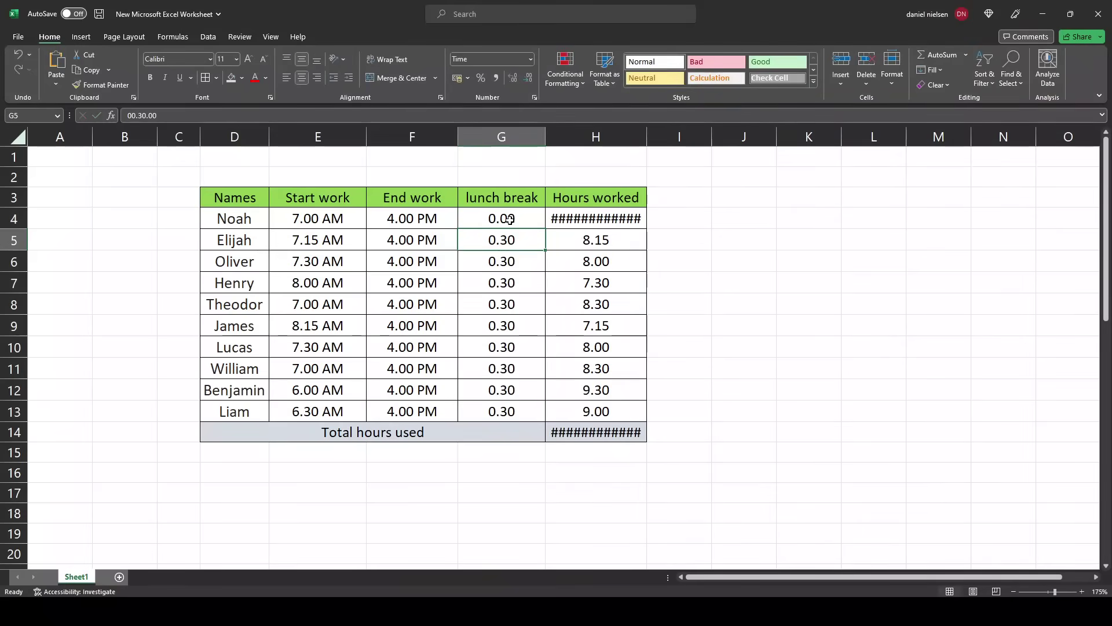
left_click(519, 219)
double_click(524, 216)
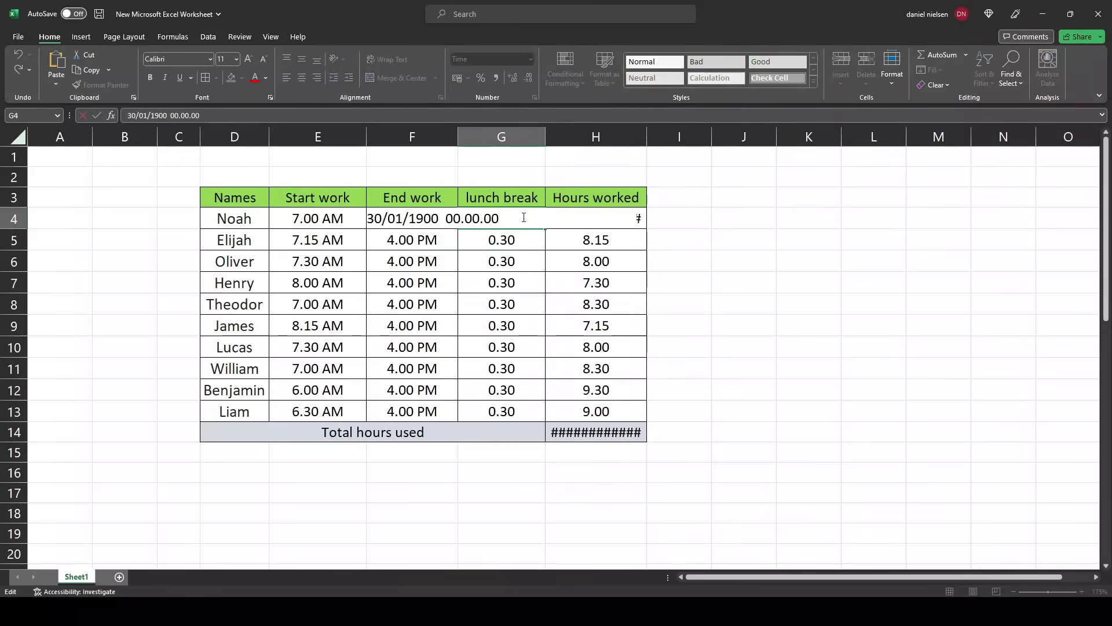
key("shift+Home")
type("0")
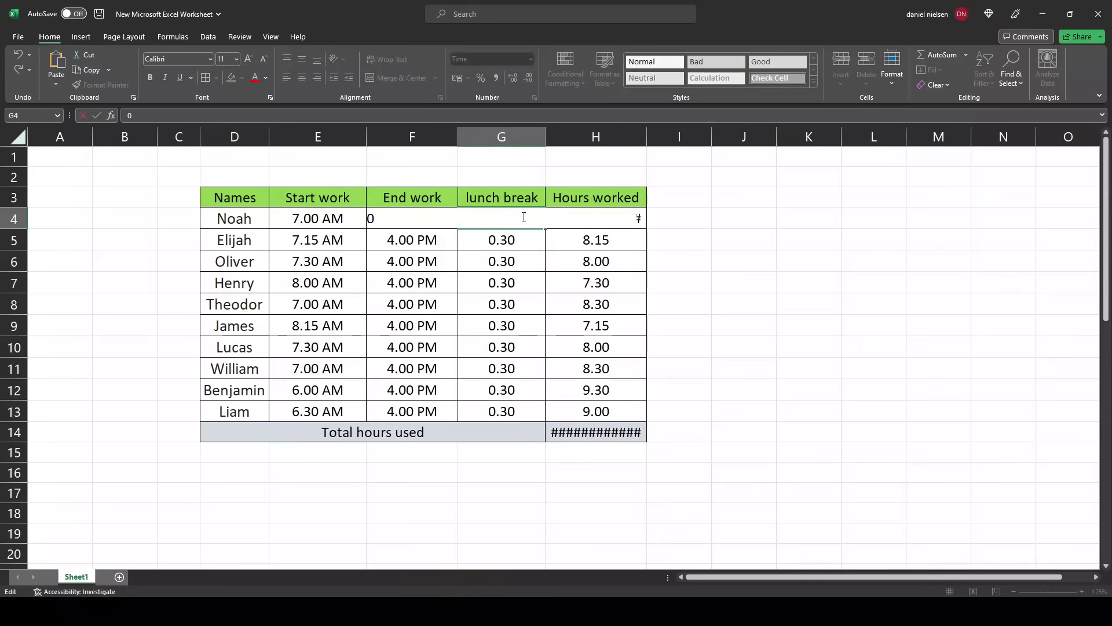
type("0:30")
key("ctrl+Return")
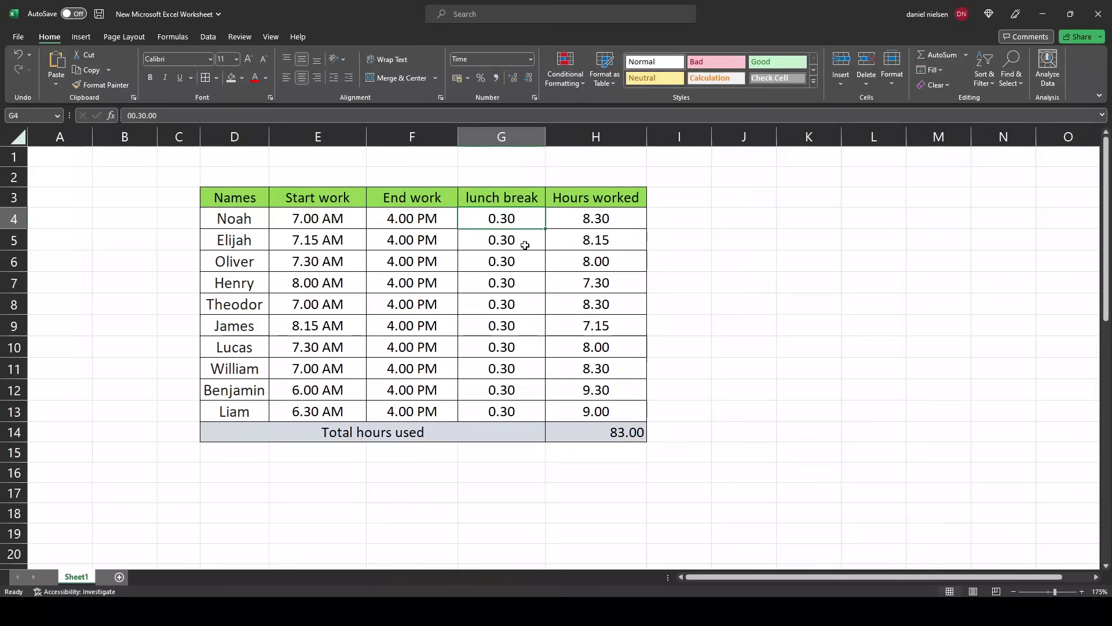
left_click(619, 223)
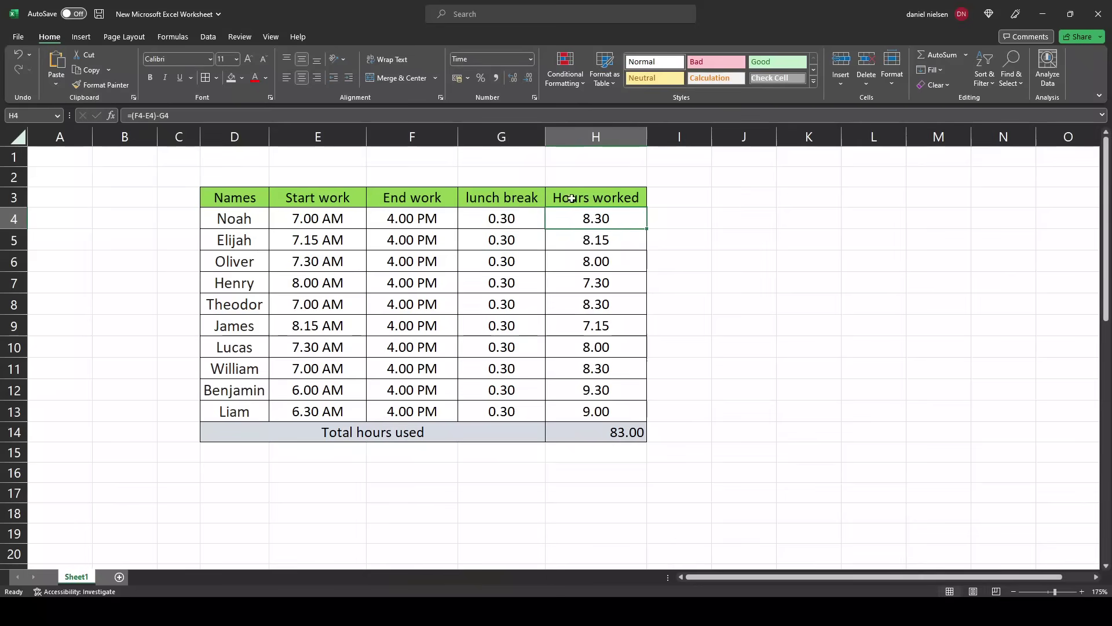
- Confirm H4's =(F4-E4)-G4 formula and fill it down through H13
double_click(612, 219)
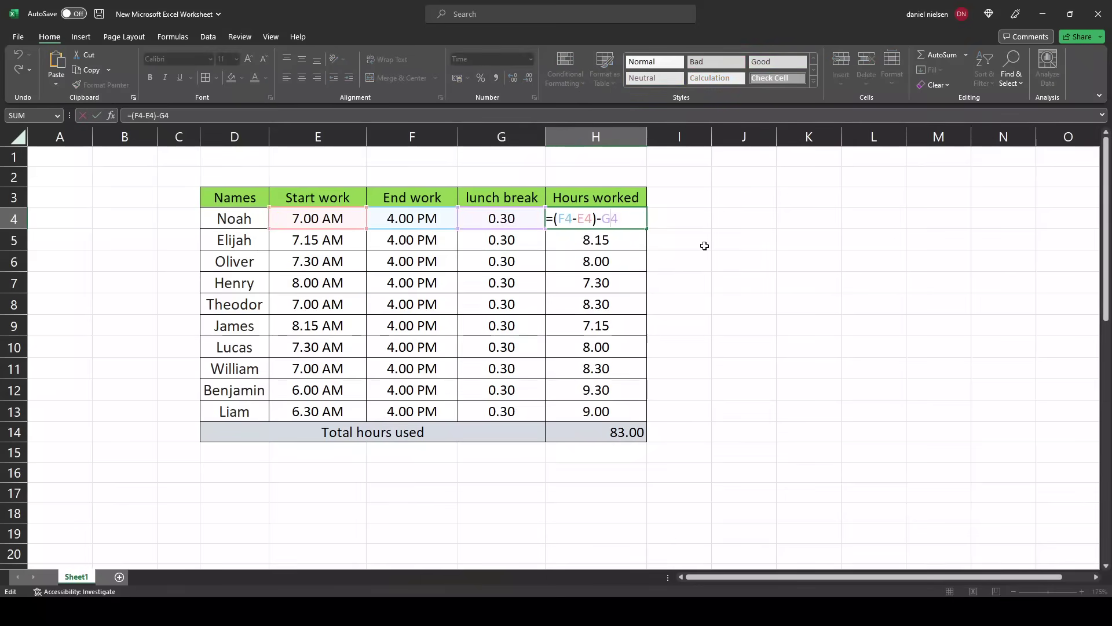
left_click(568, 218)
key("Return")
left_click(632, 216)
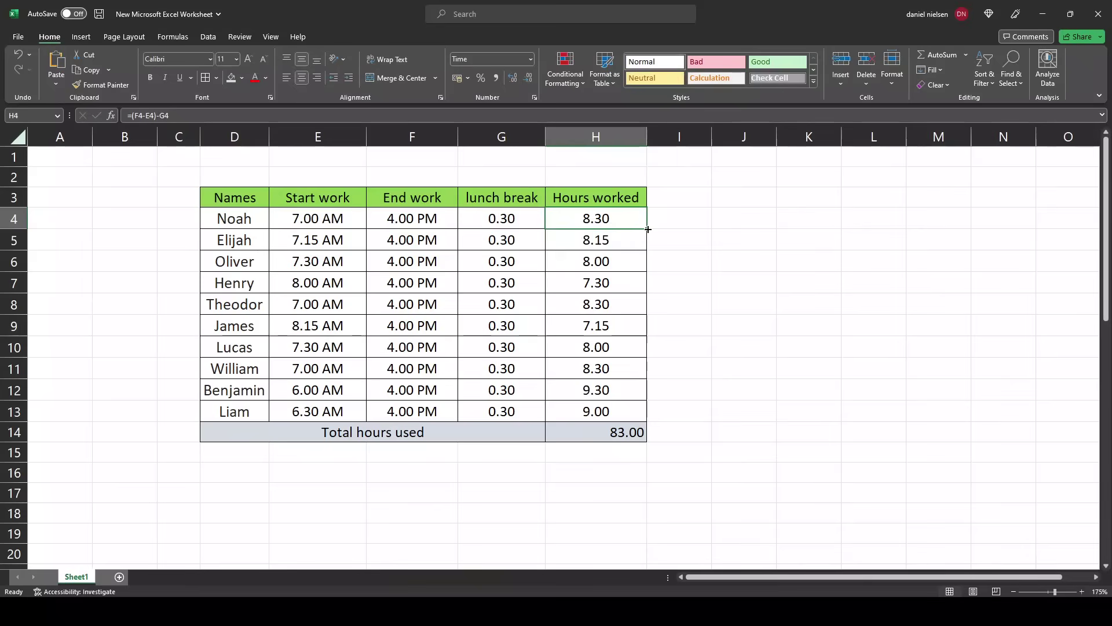
left_click_drag(647, 230, 642, 418)
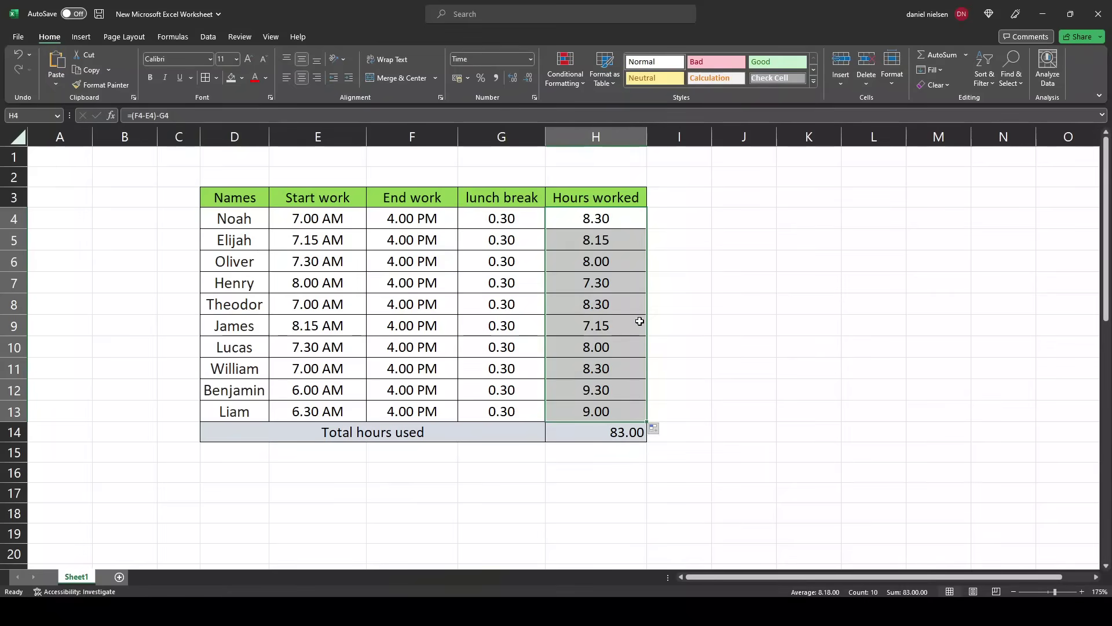
left_click(689, 309)
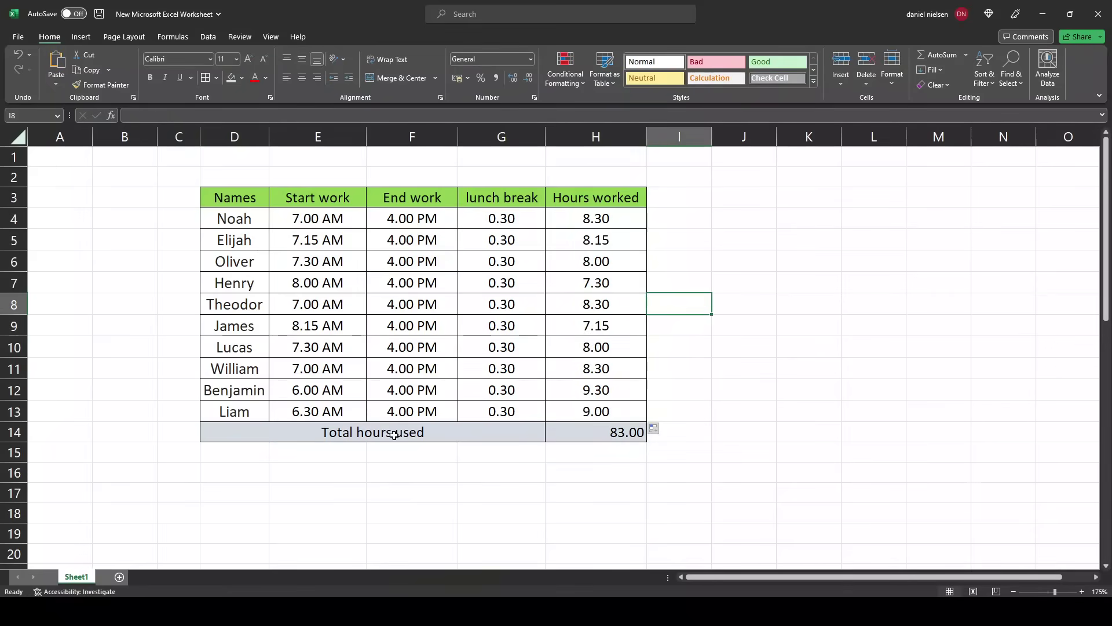
- AutoSum H4:H13 into H14 as =SUM(H4:H13), giving 83.00
left_click(609, 219)
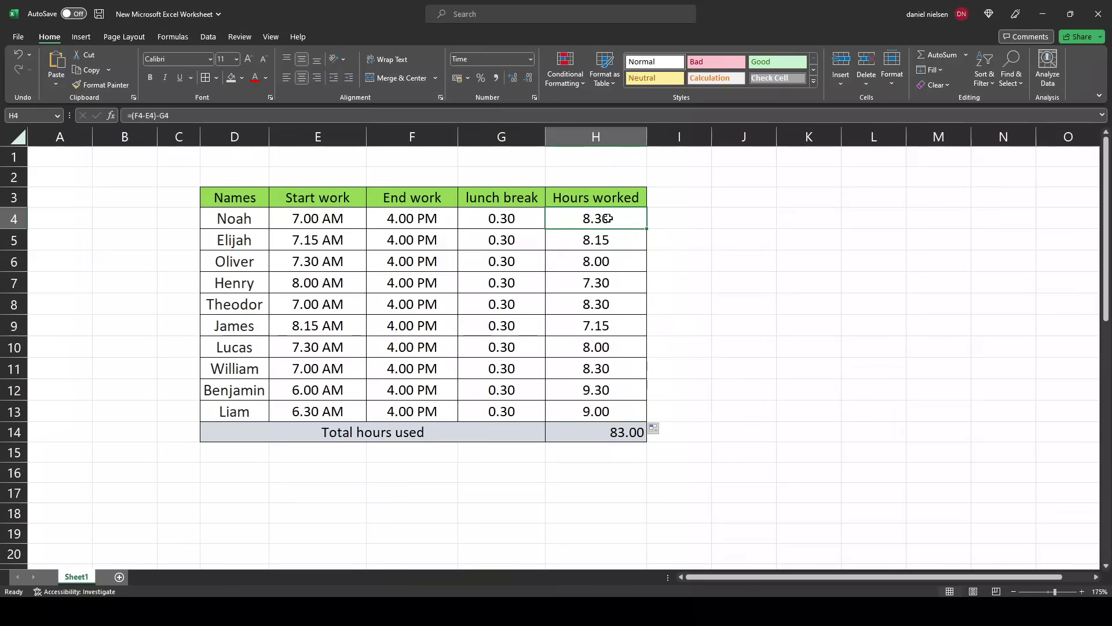
left_click_drag(608, 219, 611, 434)
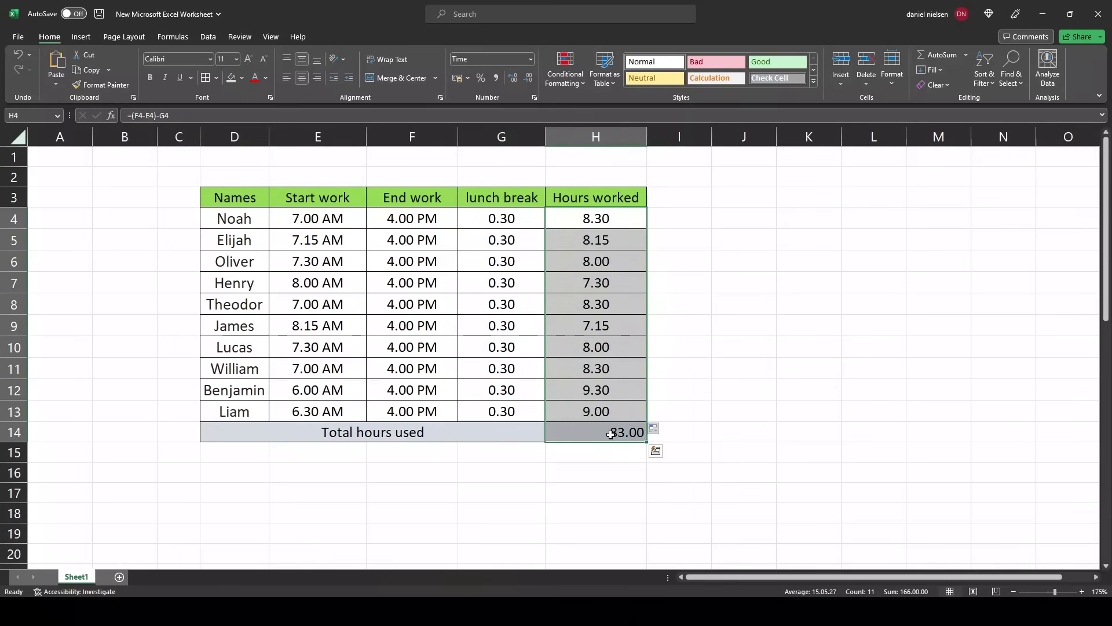
left_click(942, 54)
left_click(612, 433)
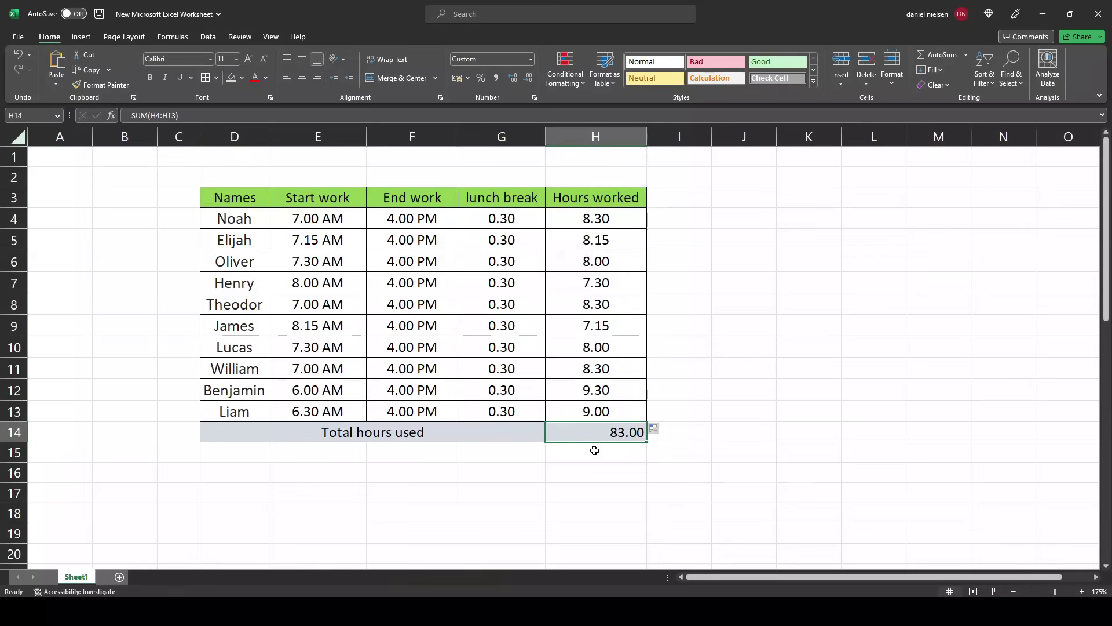
- Give H14 the custom number format [h].mm by editing the [t].mm code
left_click(531, 61)
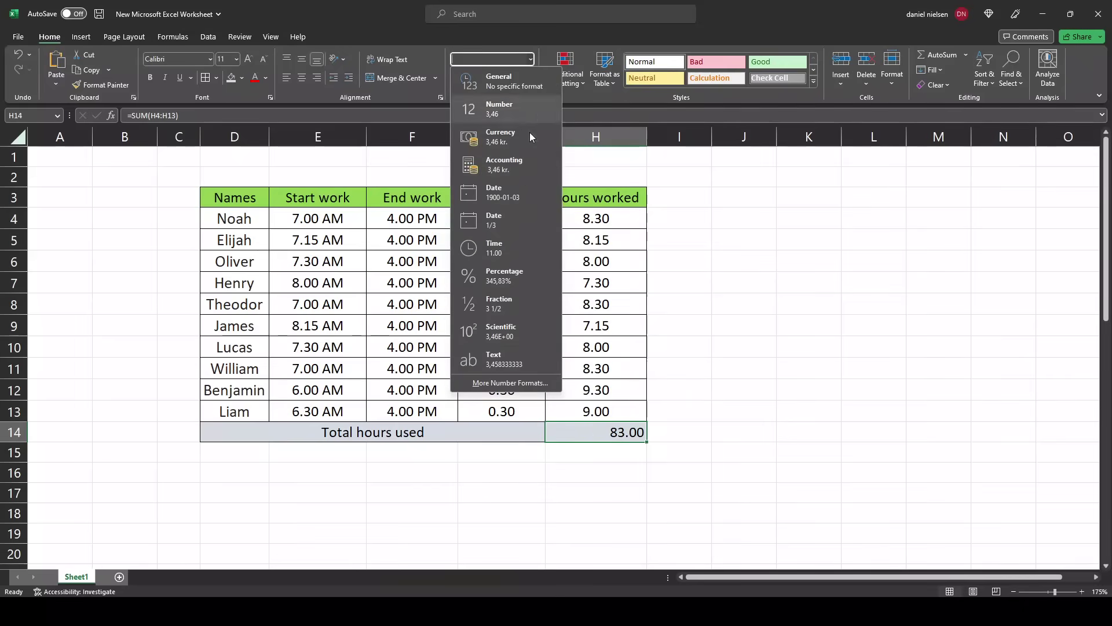
left_click(503, 384)
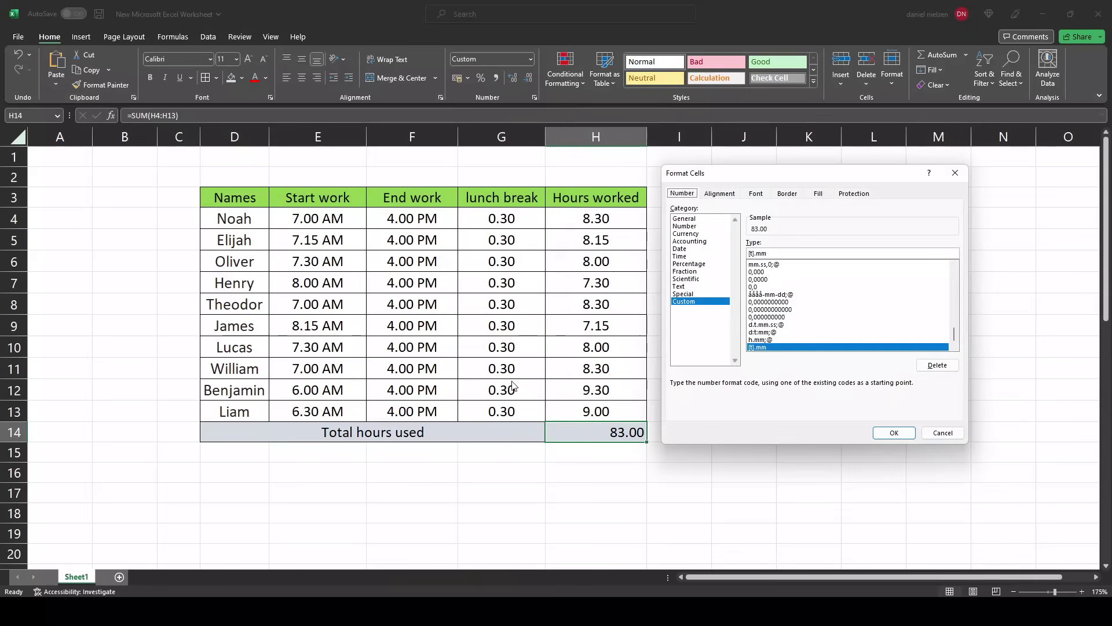
left_click(692, 303)
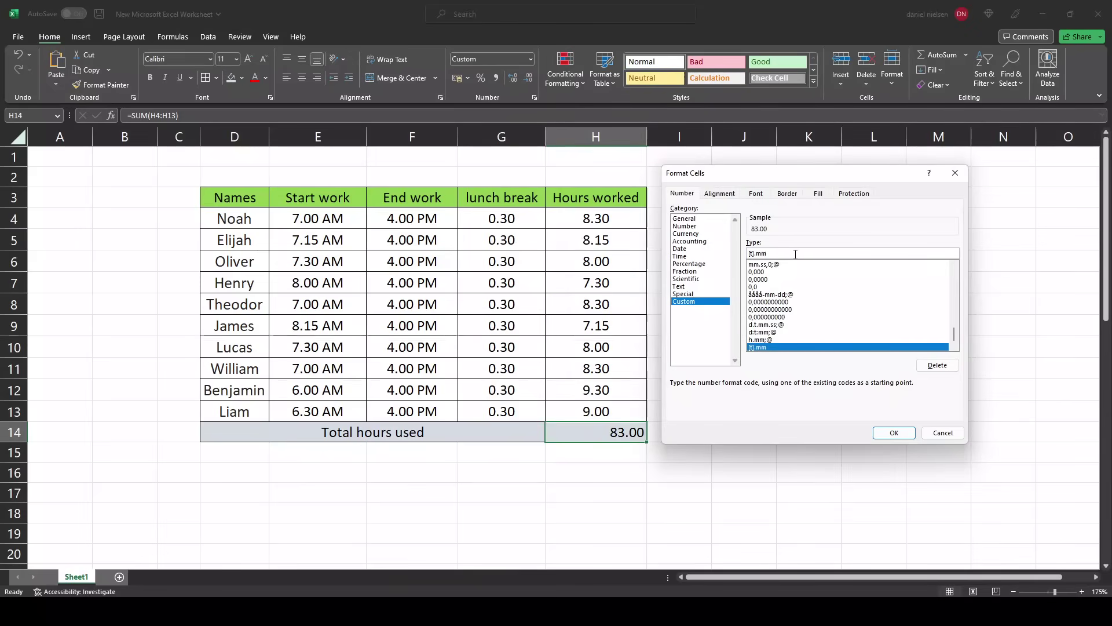
left_click_drag(802, 251, 747, 254)
scroll(819, 306, "up", 3)
scroll(817, 301, "down", 4)
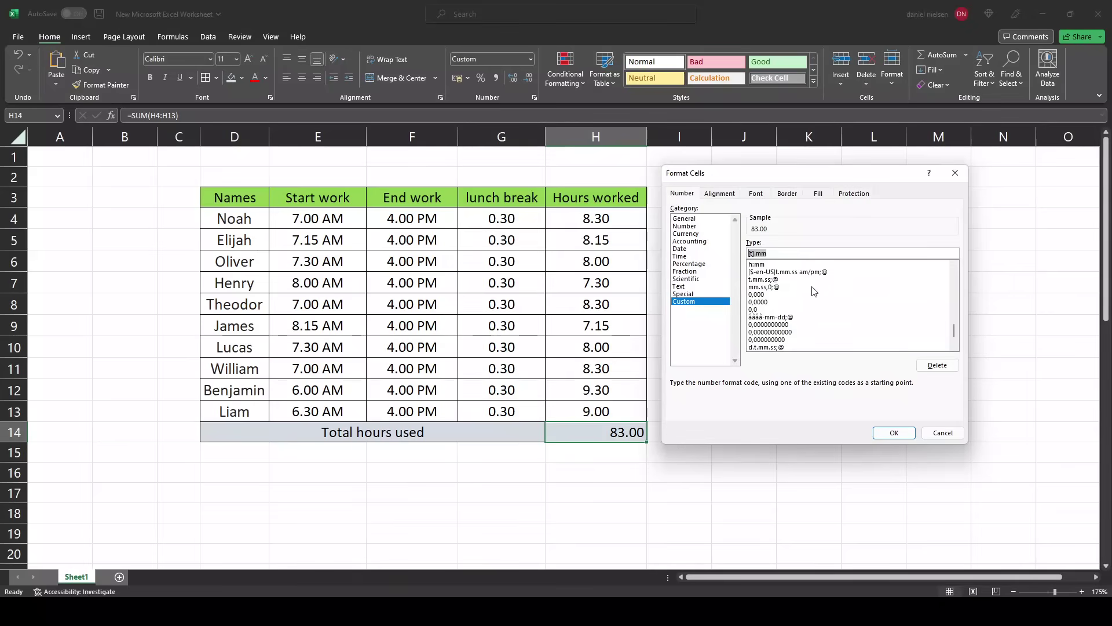
left_click(786, 254)
left_click_drag(786, 254, 746, 254)
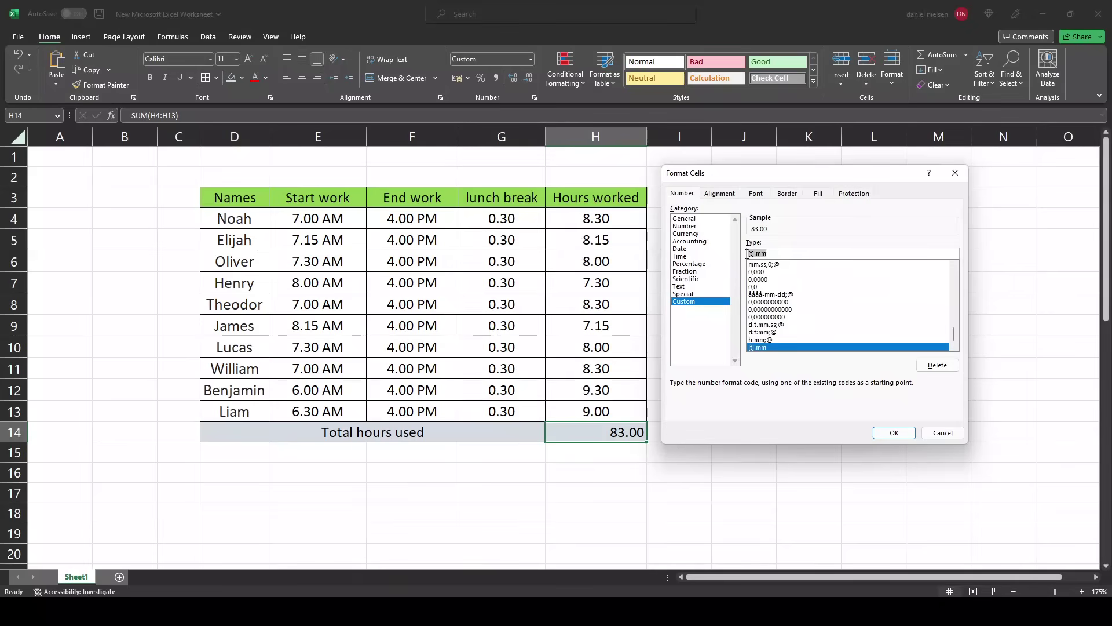
left_click(759, 255)
key("BackSpace")
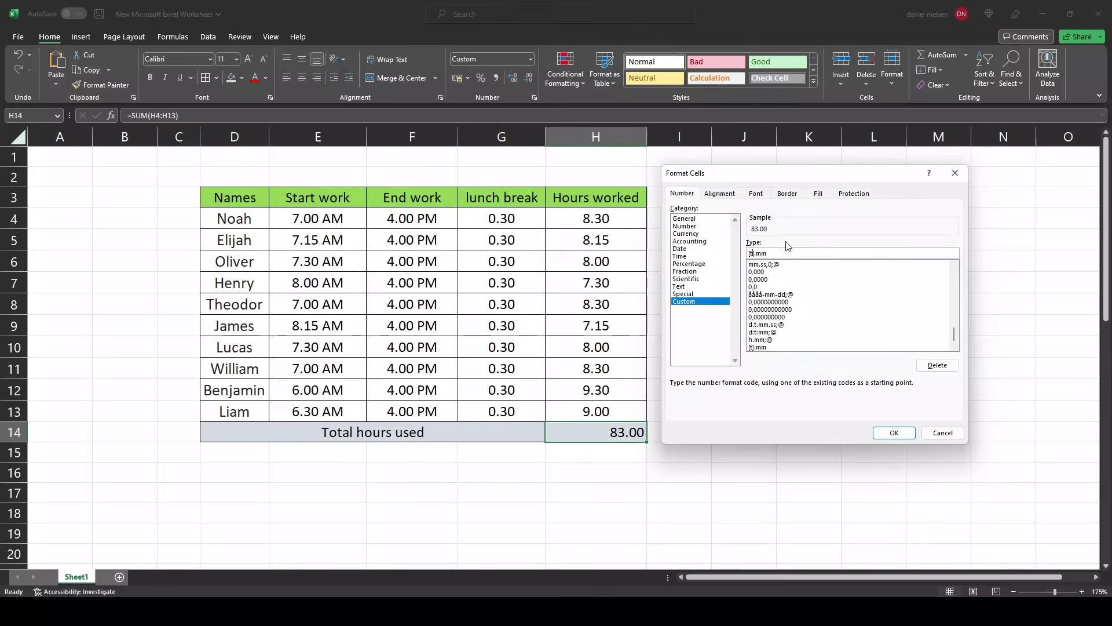
left_click(895, 435)
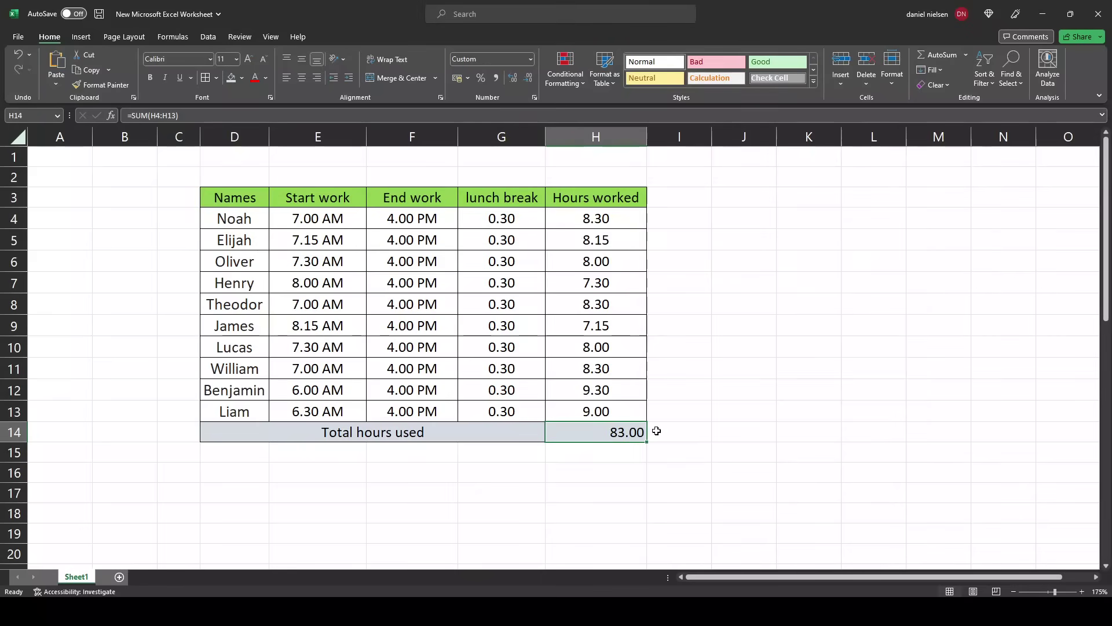
left_click(700, 431)
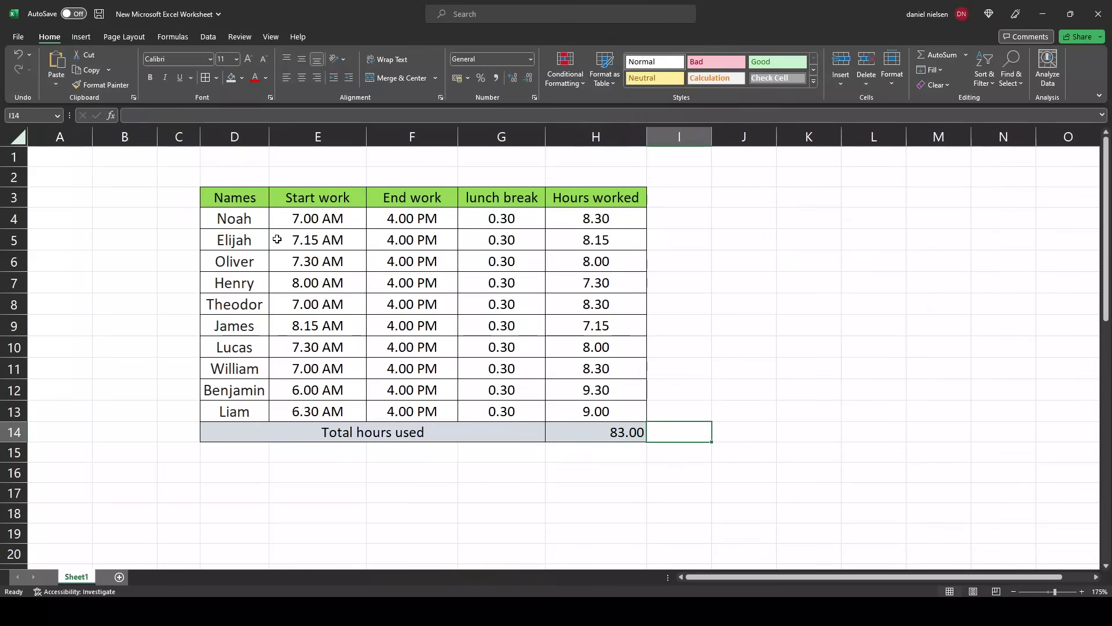